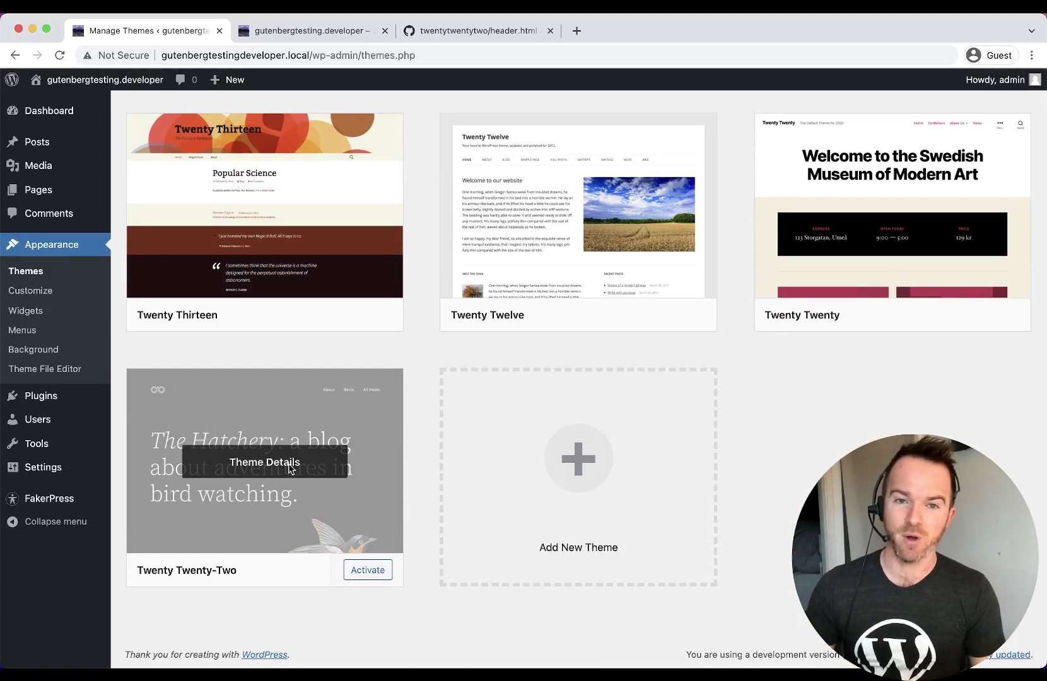
Step: Activate the Twenty Twenty-Two theme and reload the site's front end
left_click(368, 571)
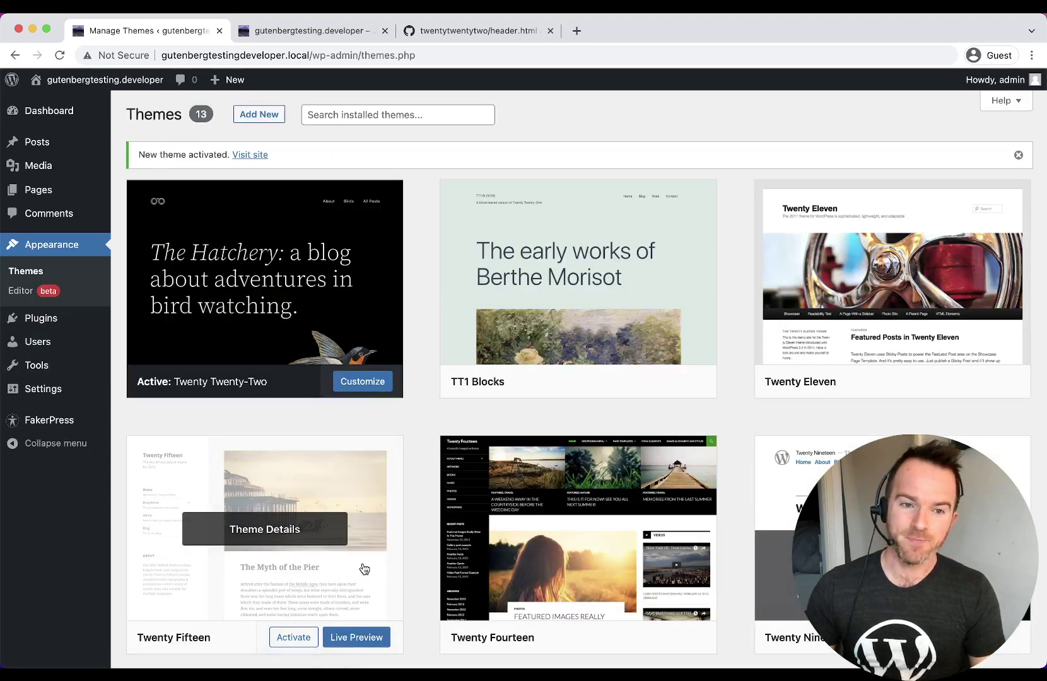
left_click(339, 36)
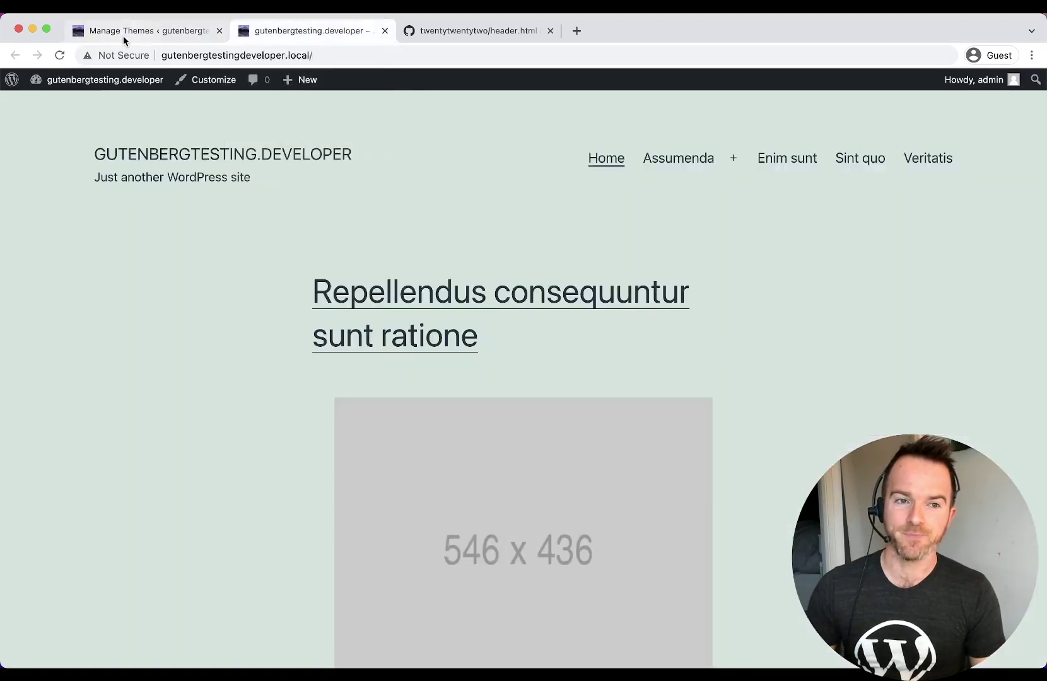
left_click(59, 56)
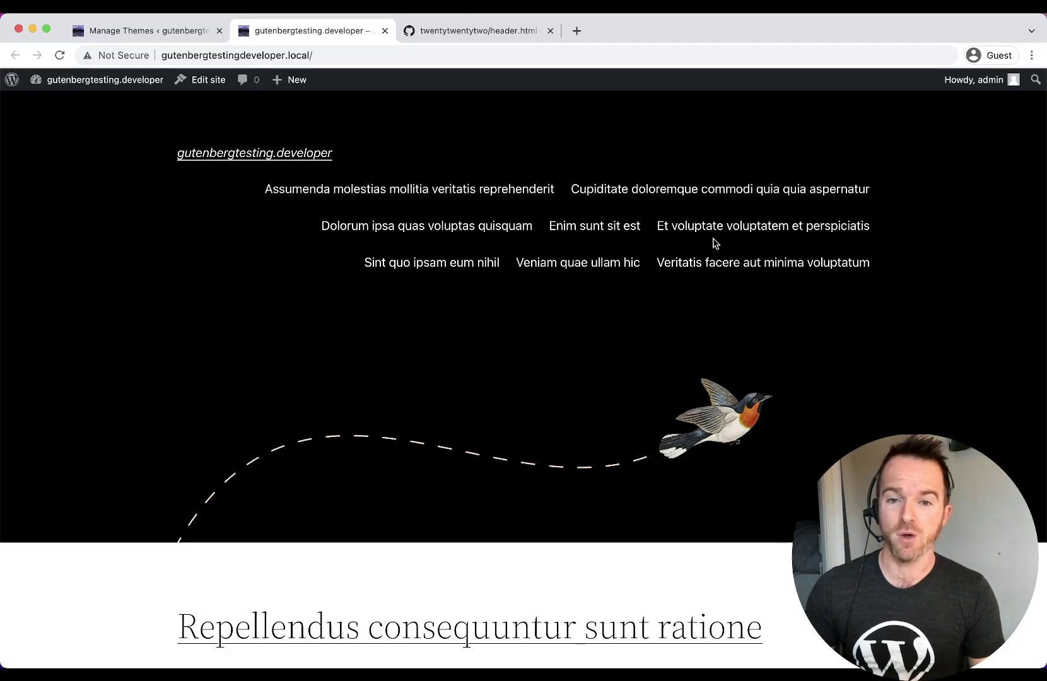
Step: Go back to the theme administration and open the beta site editor for Twenty Twenty-Two
left_click(181, 33)
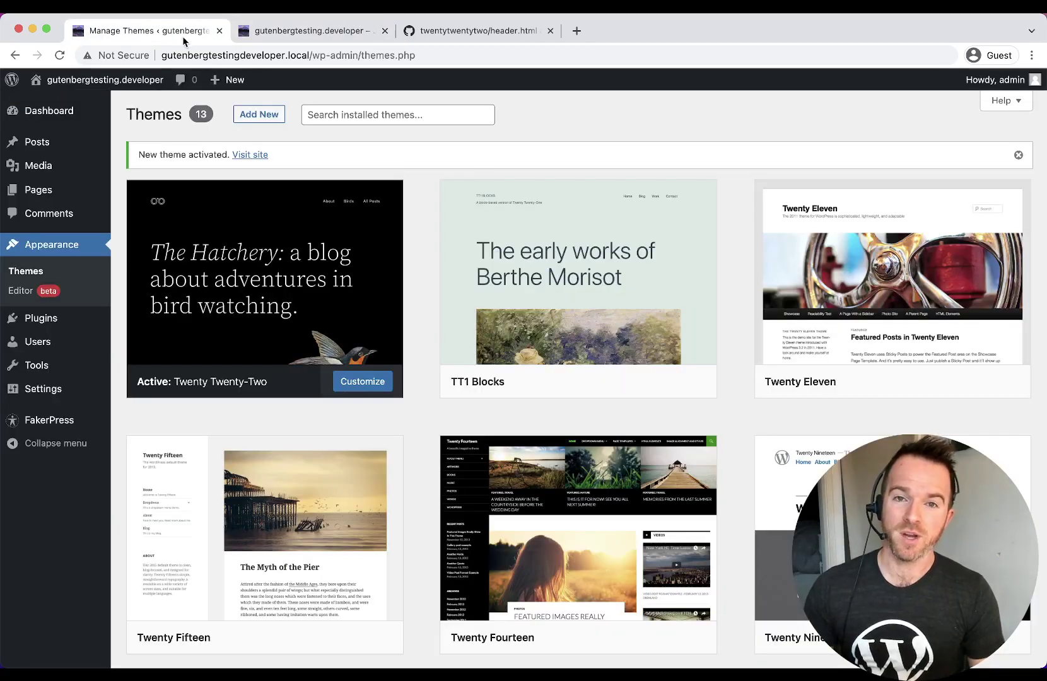
mouse_move(260, 257)
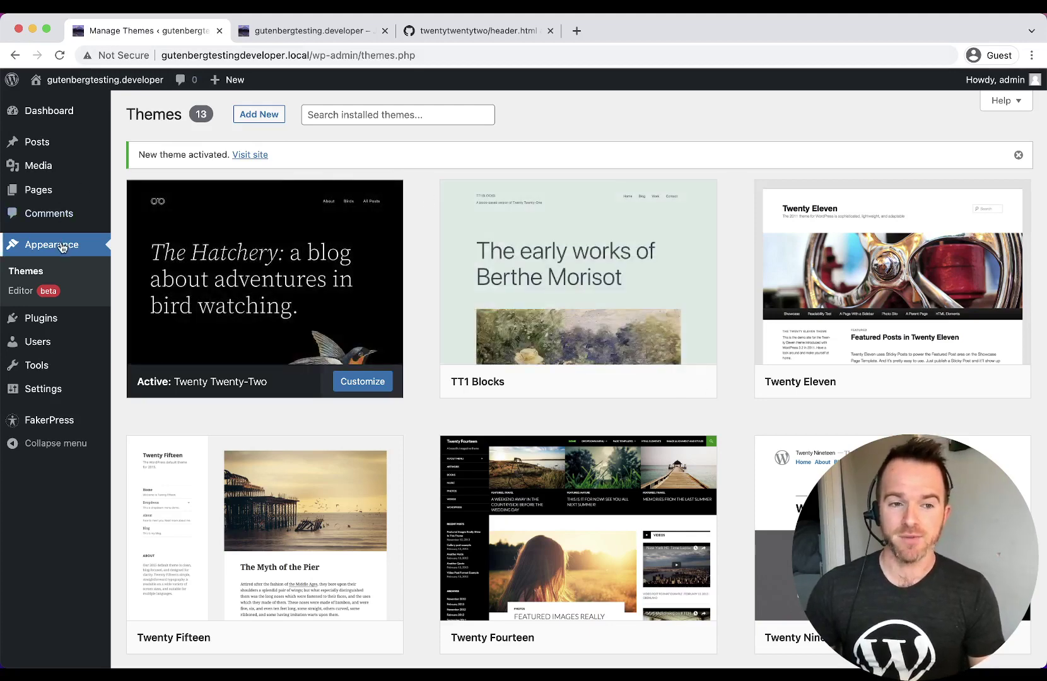
left_click(41, 292)
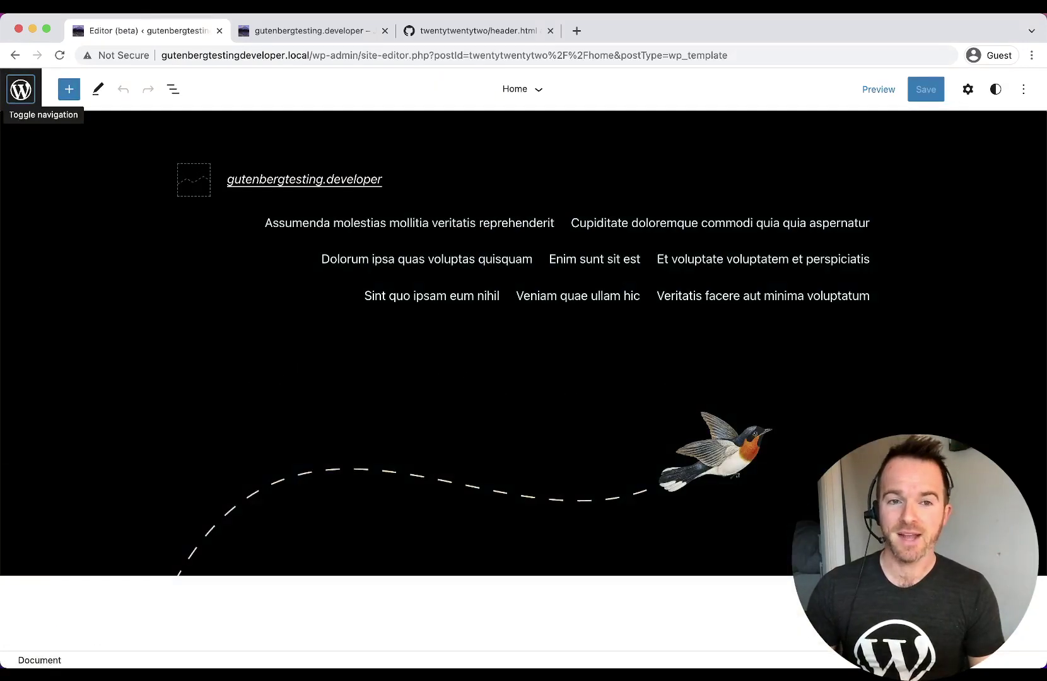
Step: Compare the header navigation on the site's front end with the one in the site editor
left_click(328, 32)
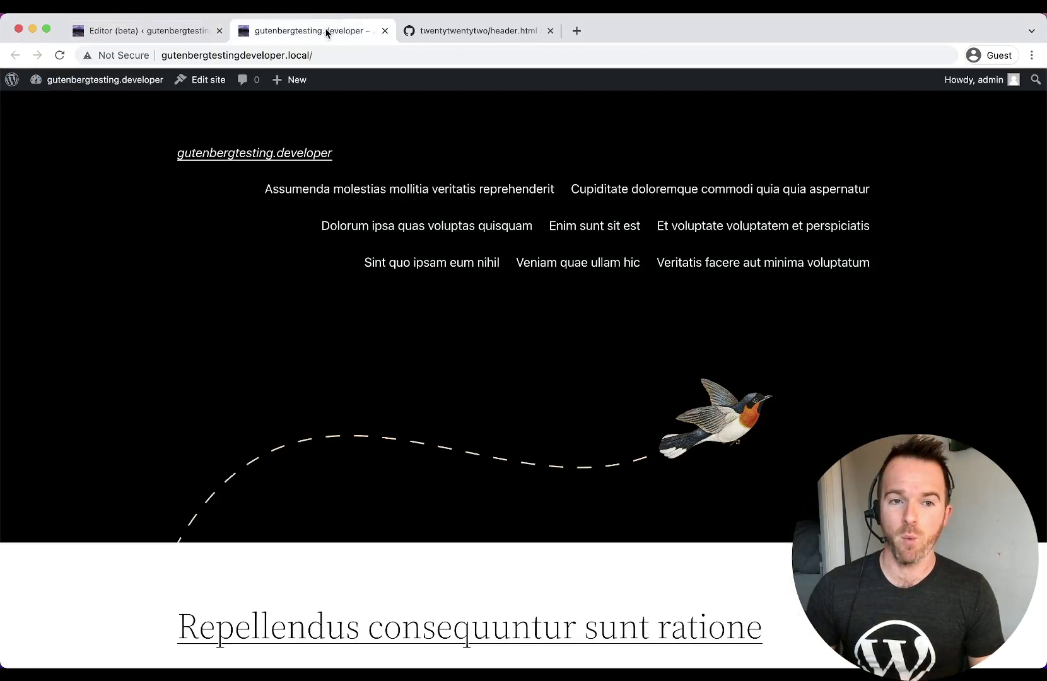
left_click(192, 31)
left_click(310, 32)
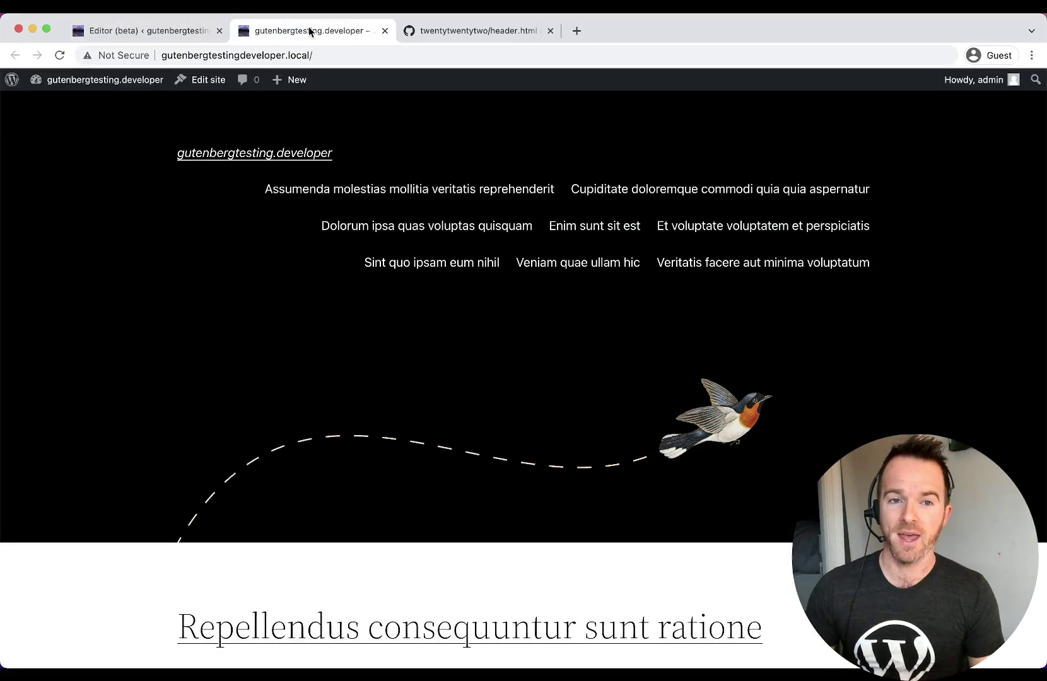
left_click(182, 29)
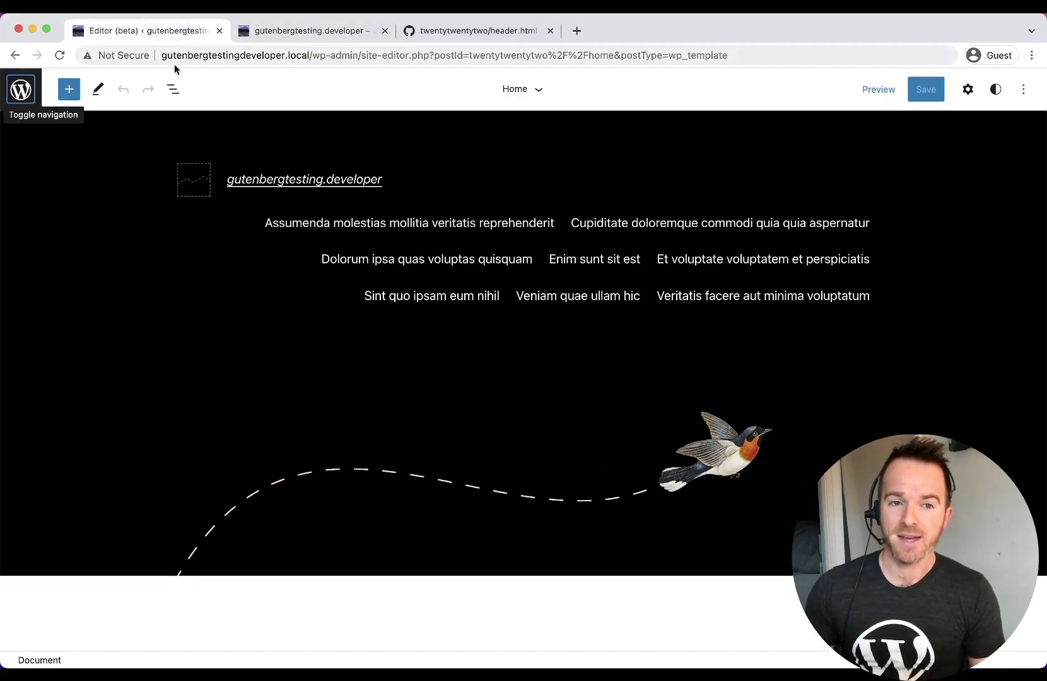
Step: Select the header's Navigation block in the block structure and switch it to the classic menu "Primary Menu"
left_click(174, 92)
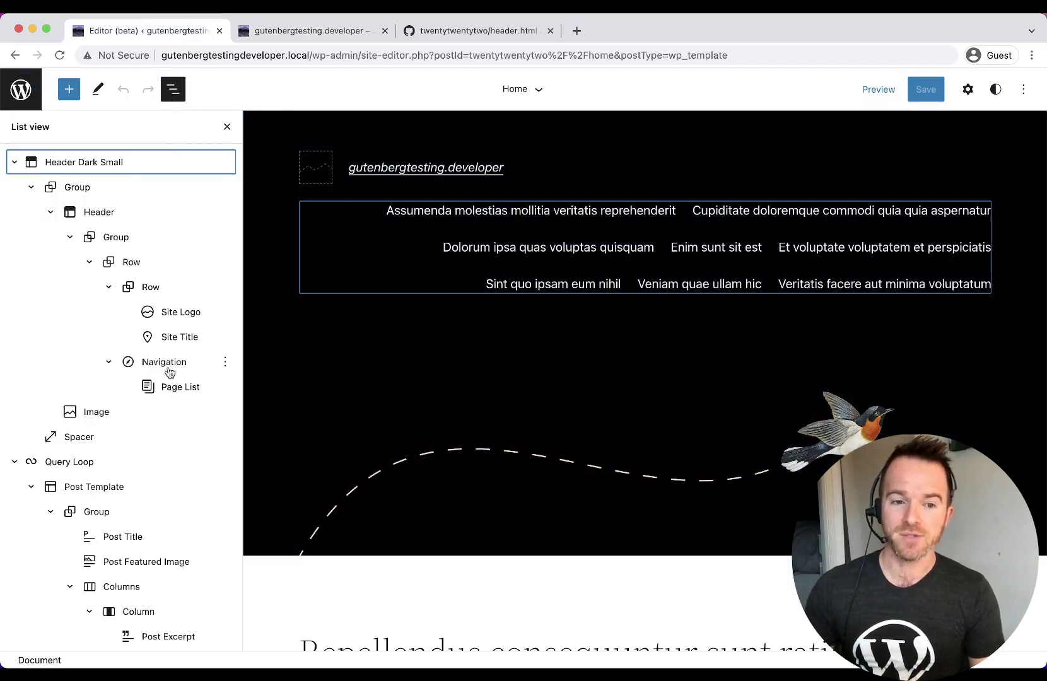
left_click(165, 369)
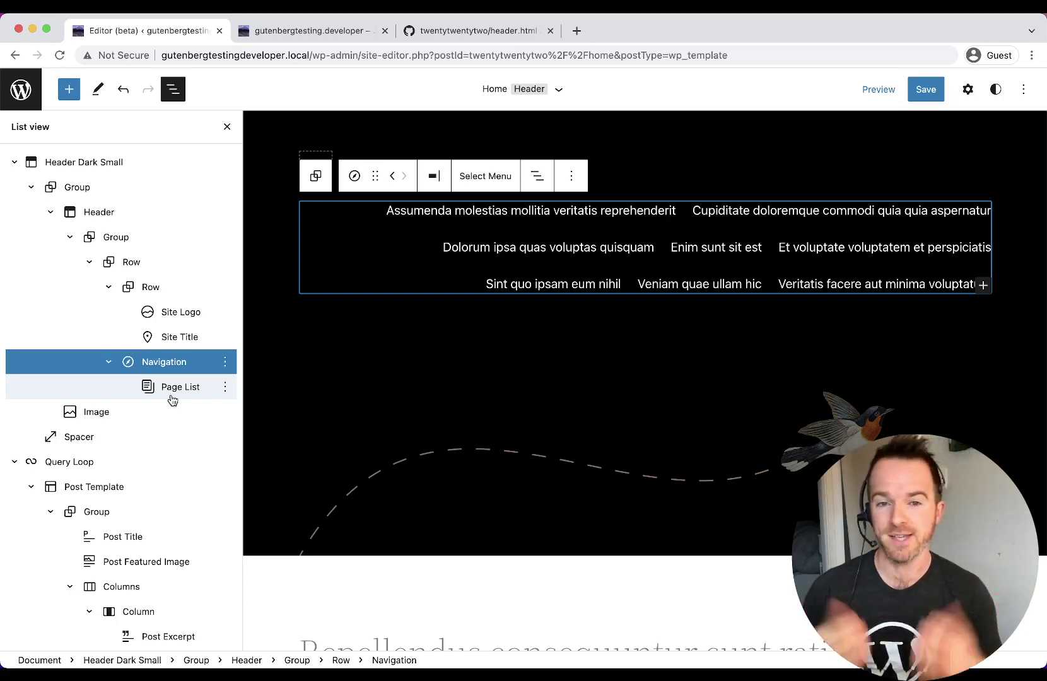
left_click(158, 367)
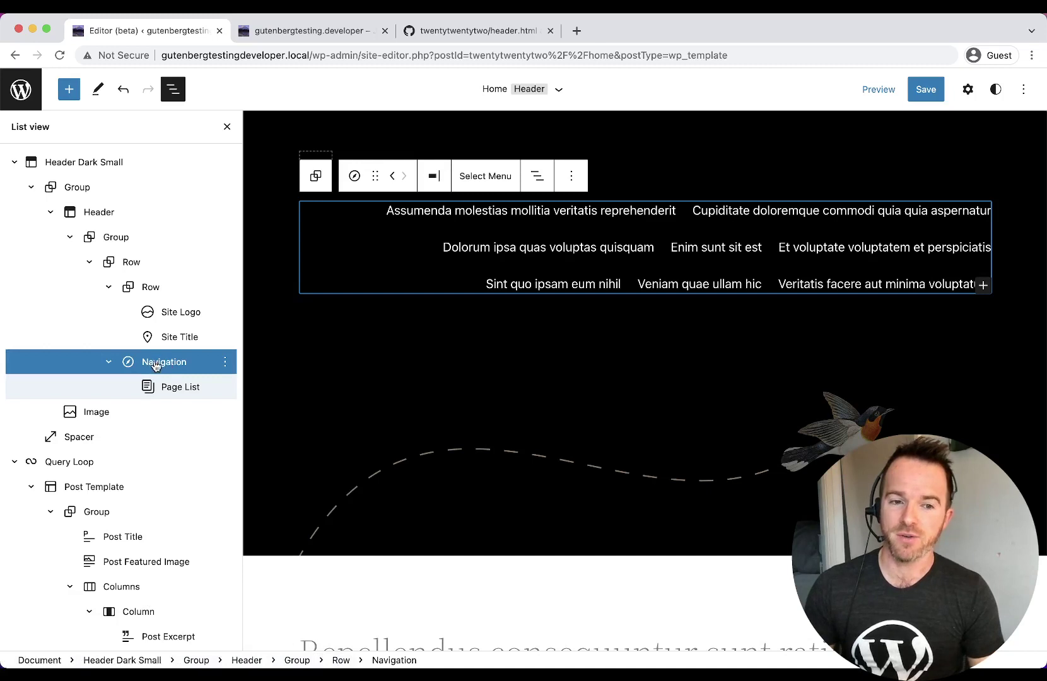
left_click(485, 178)
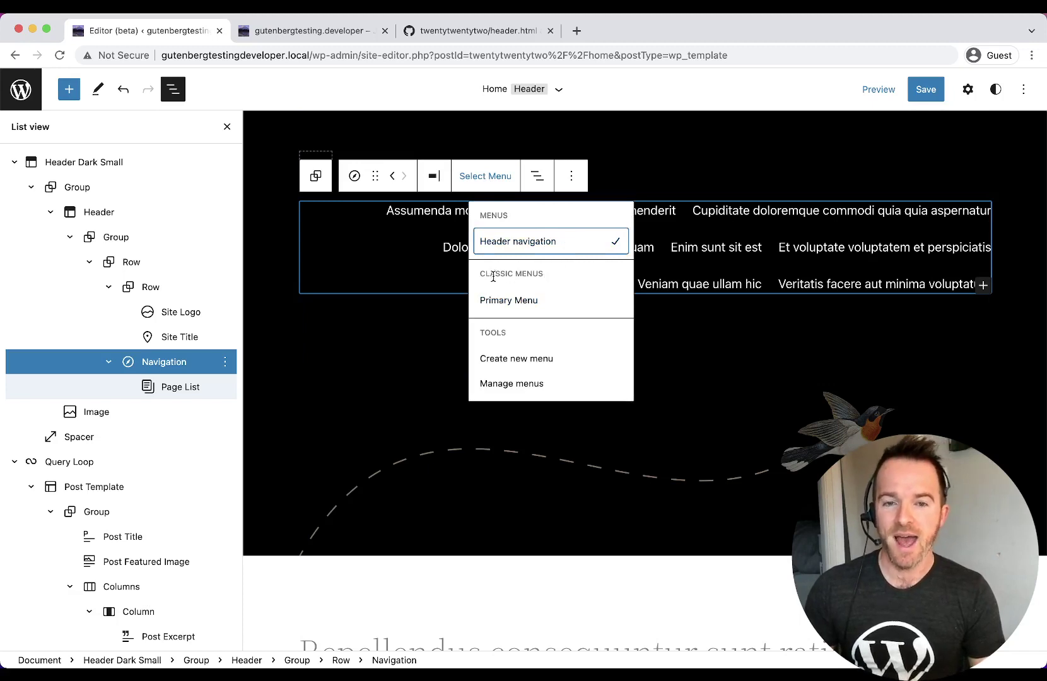
left_click(517, 304)
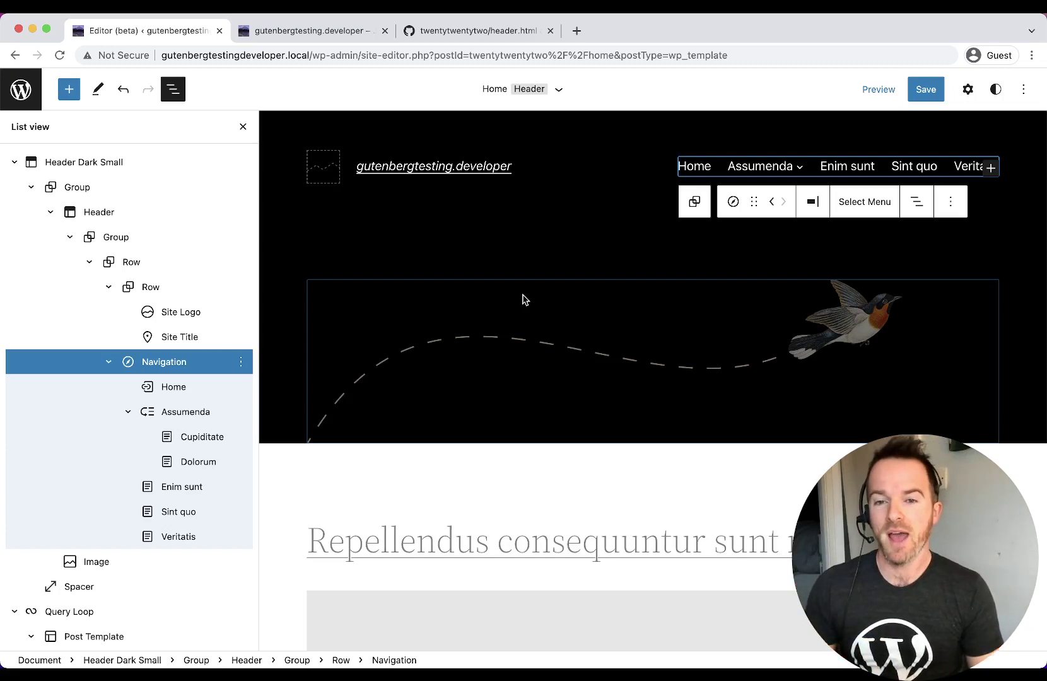
Step: Save the navigation change to the site and reload the front end to check the header menu
mouse_move(529, 273)
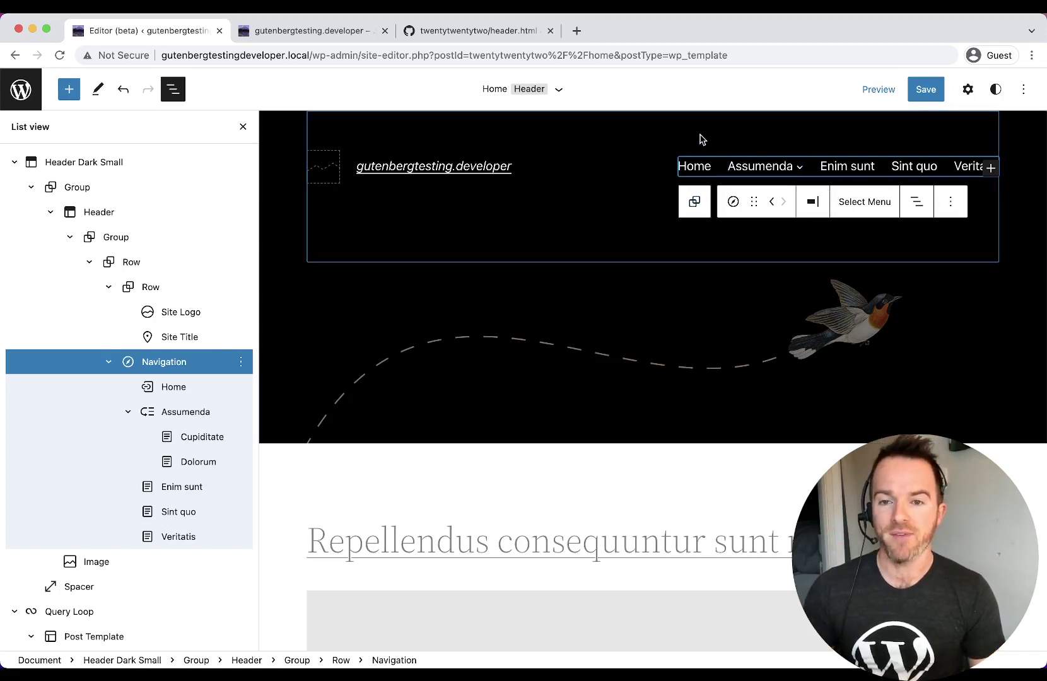
left_click(931, 92)
left_click(931, 95)
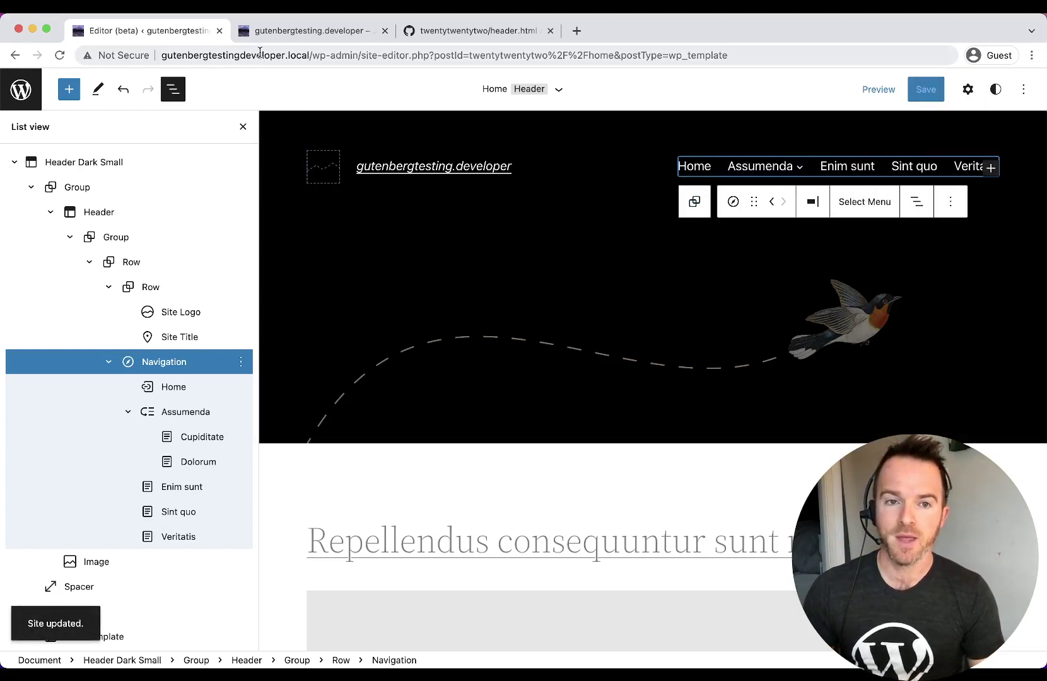
left_click(270, 32)
key("super+r")
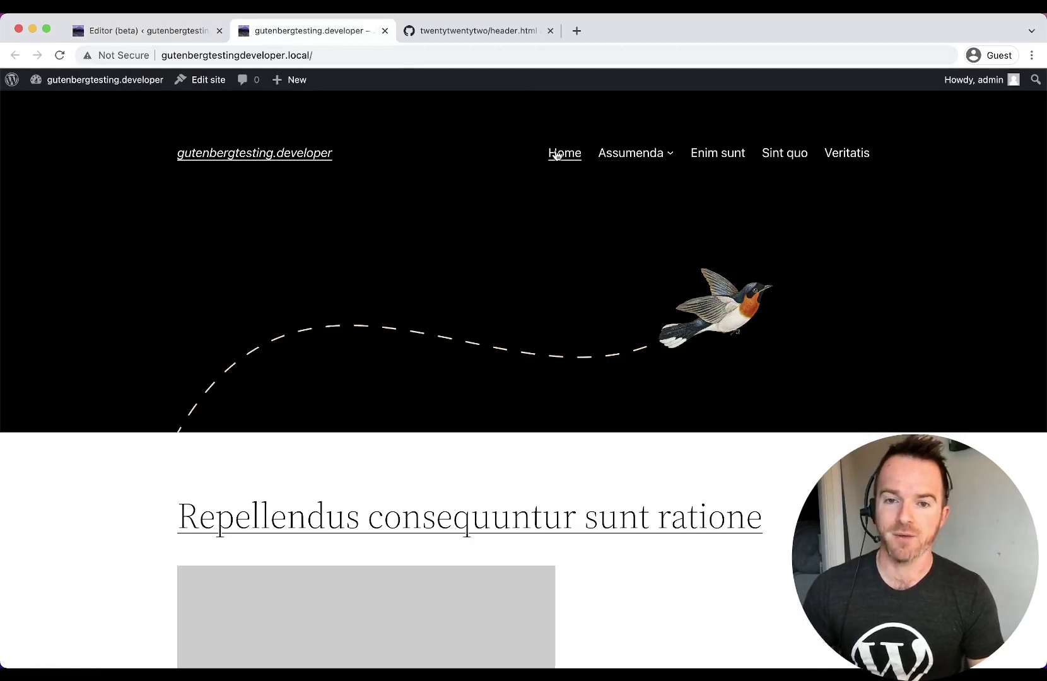
Step: Change the Assumenda submenu label to "Changed!", save the Primary Menu and check it on the front end
left_click(157, 32)
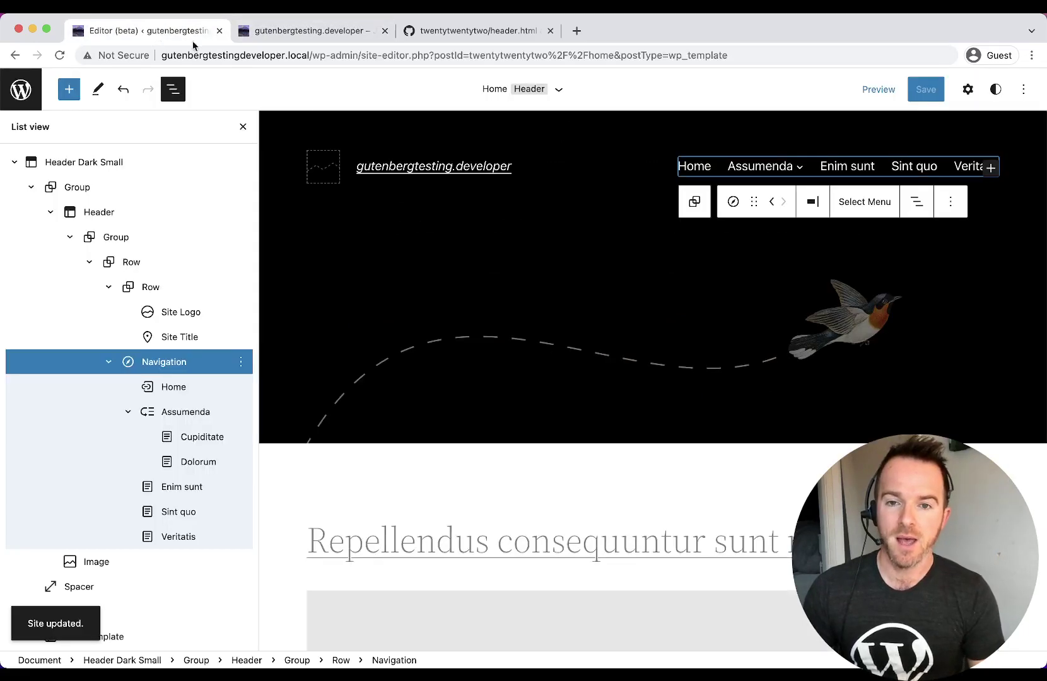
double_click(756, 164)
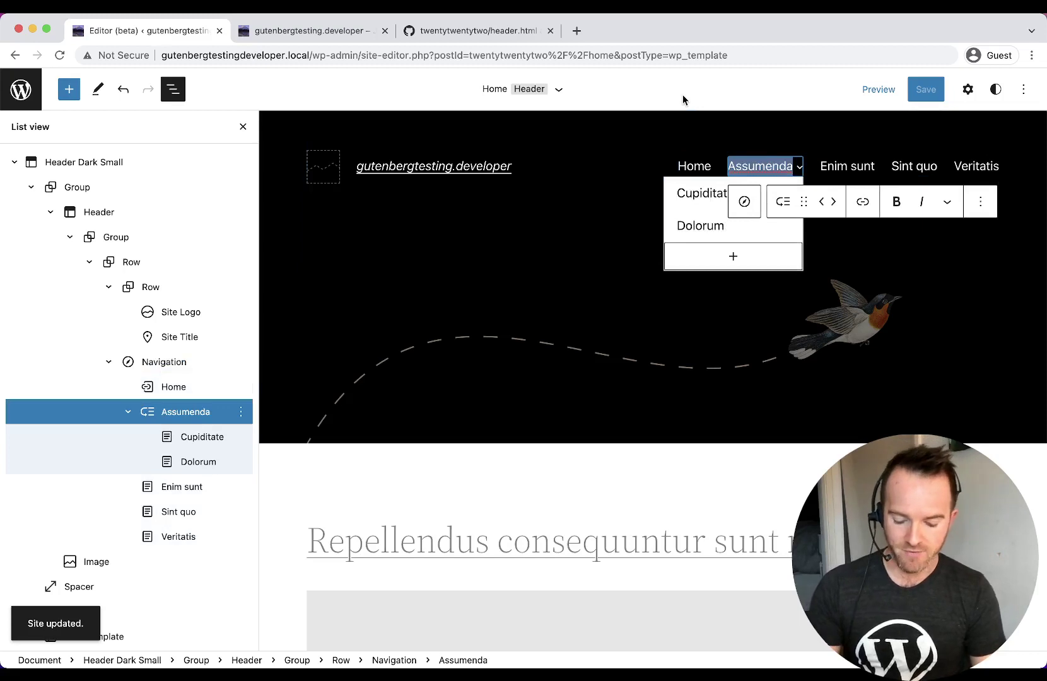
type("Changed!")
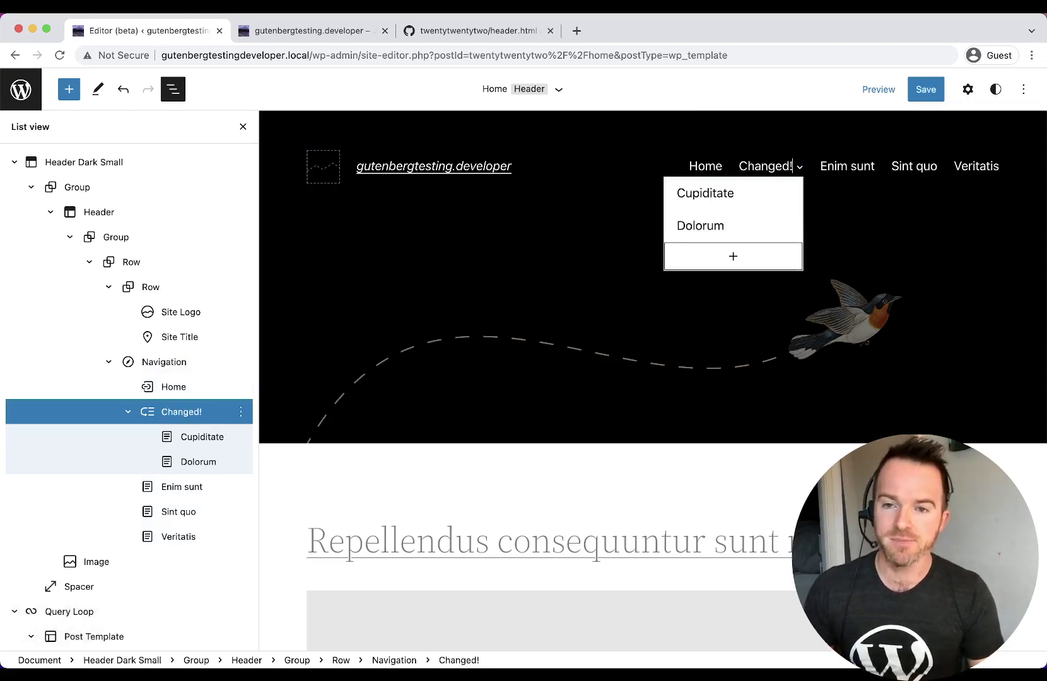
left_click(926, 91)
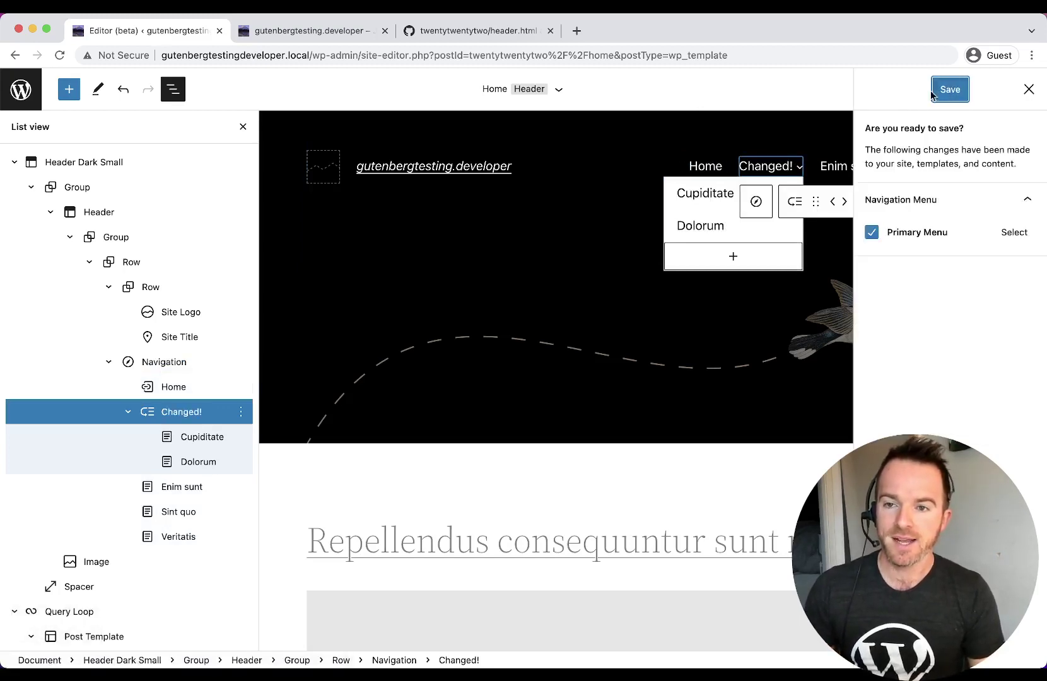
left_click(950, 90)
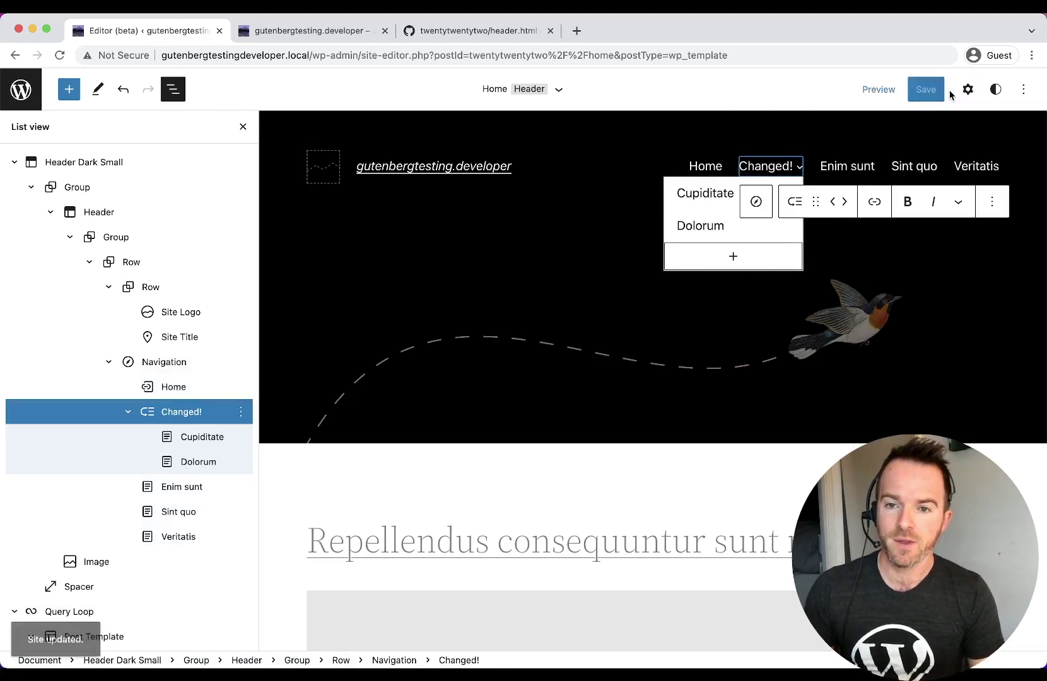
key("super+r")
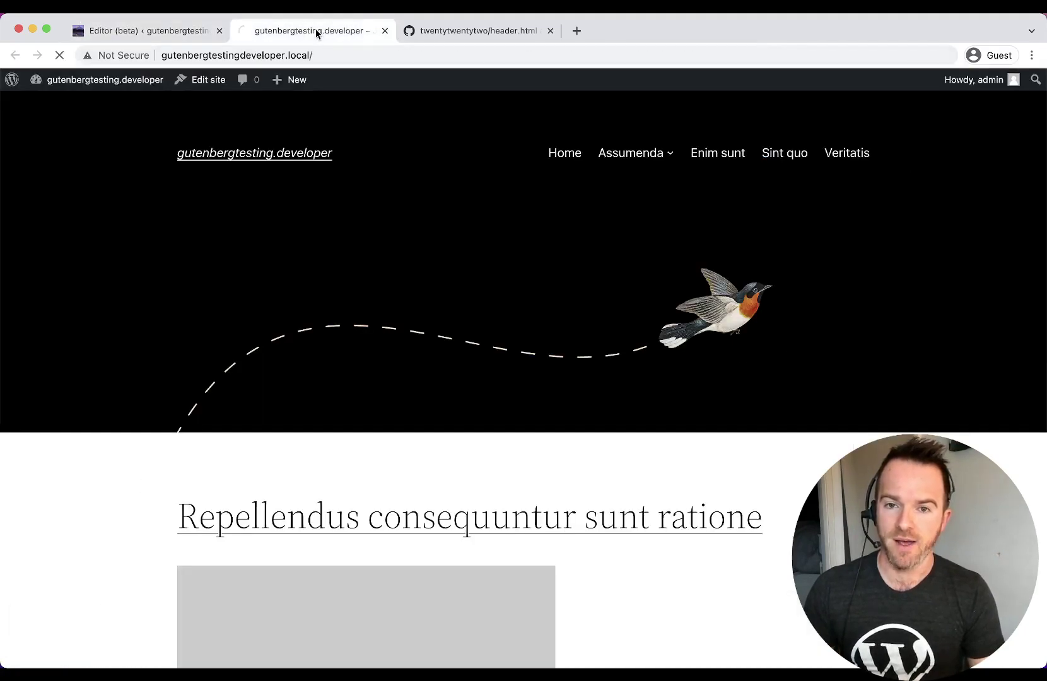
mouse_move(661, 165)
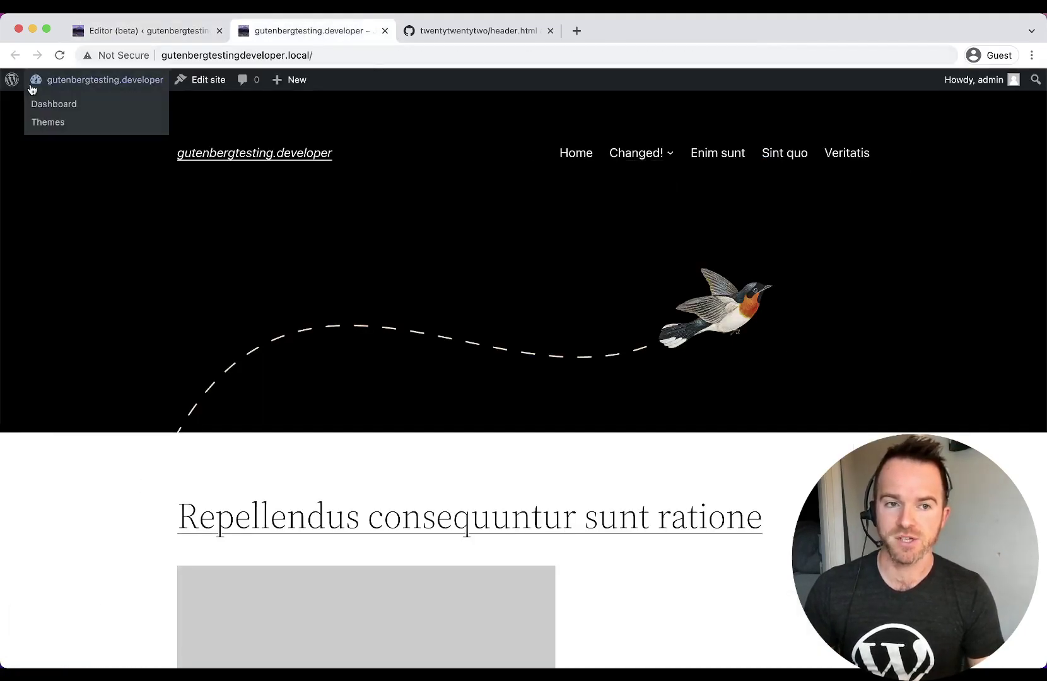
Step: Leave the site editor for the installed themes and activate the Twenty Twenty-One theme
left_click(123, 32)
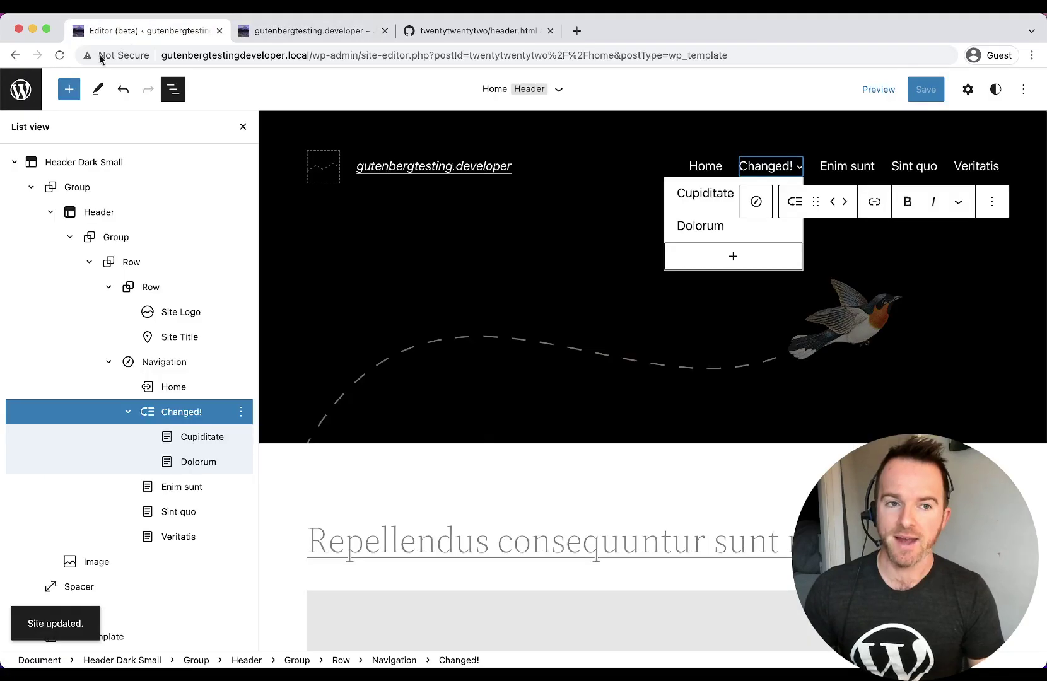
left_click(13, 95)
left_click(36, 138)
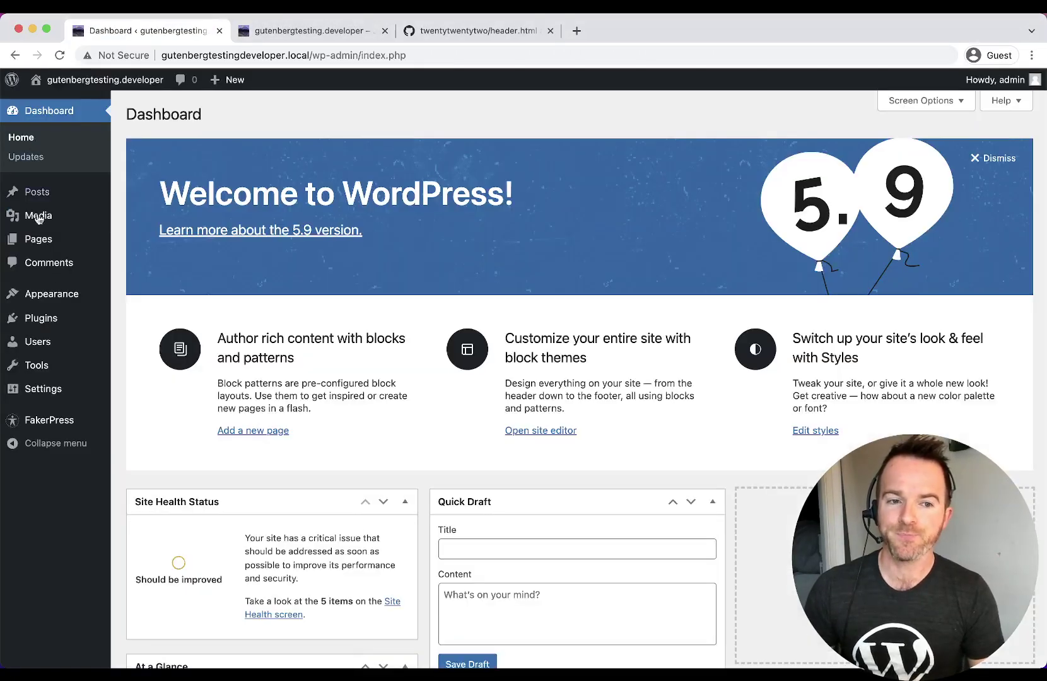
mouse_move(63, 296)
left_click(165, 296)
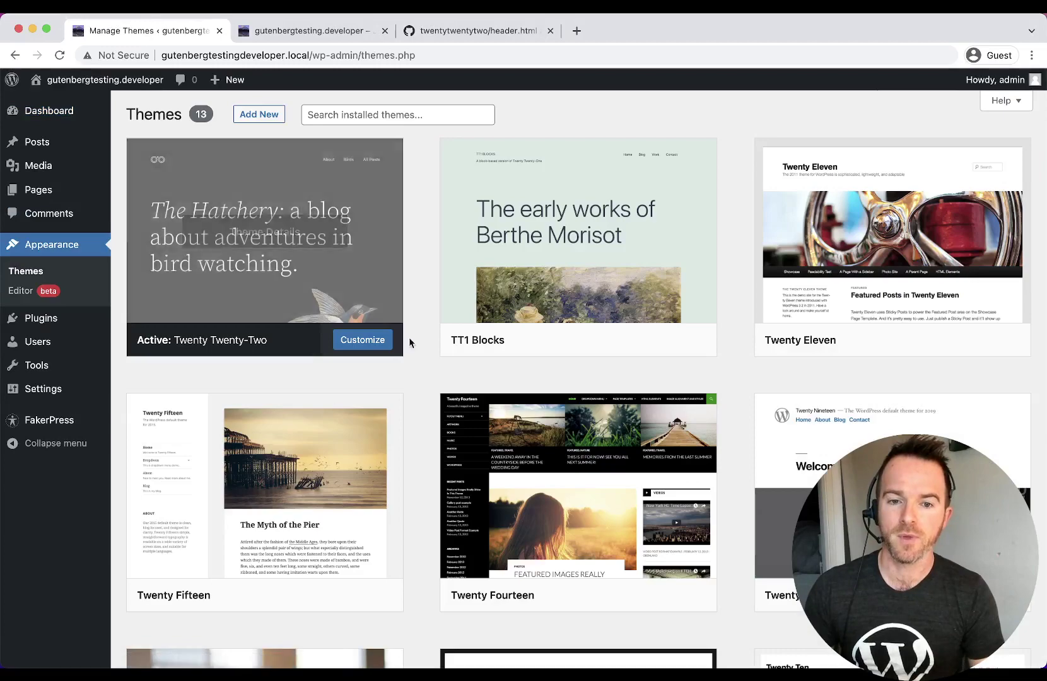
scroll(300, 414, "down", 10)
scroll(300, 417, "down", 3)
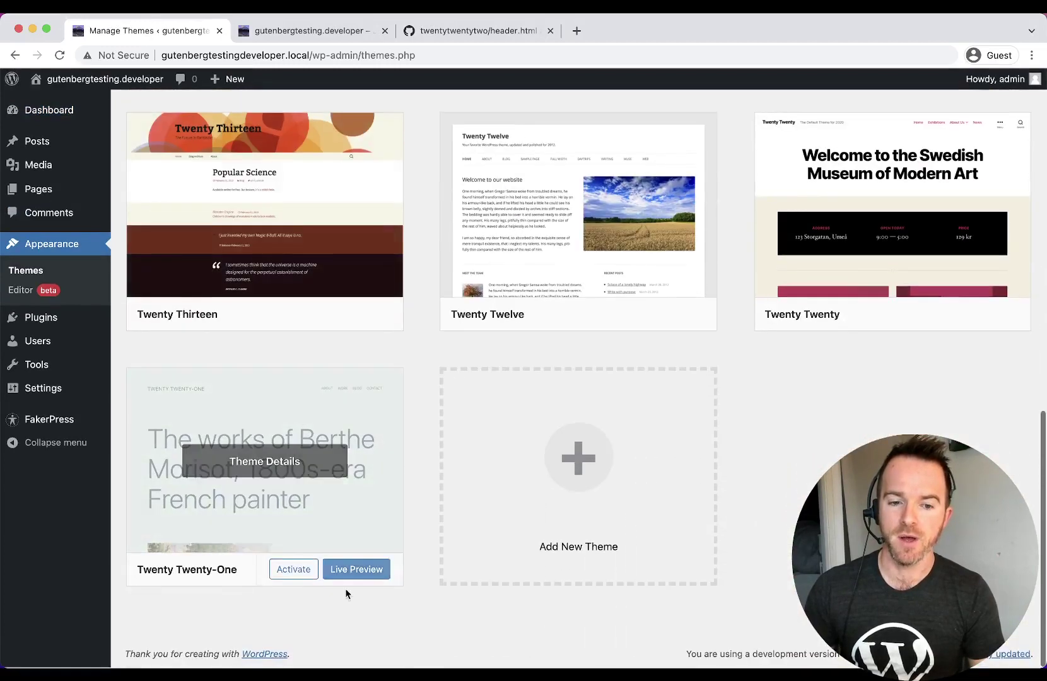
left_click(292, 571)
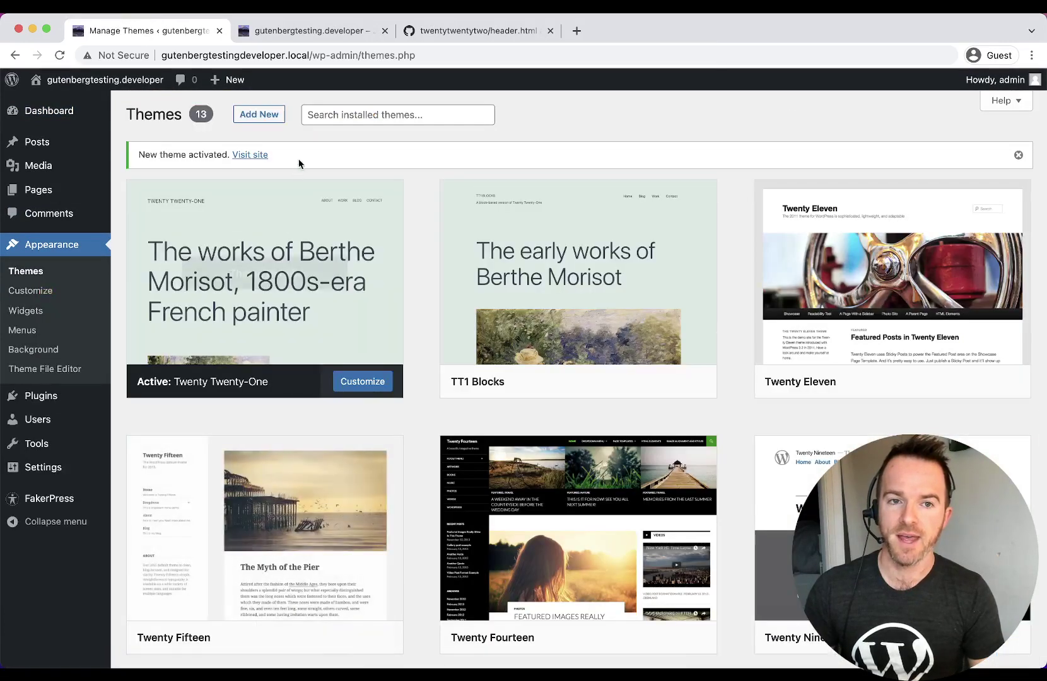
Step: Reload the front end and examine the Assumenda item in the classic theme's header menu
left_click(301, 37)
key("super+r")
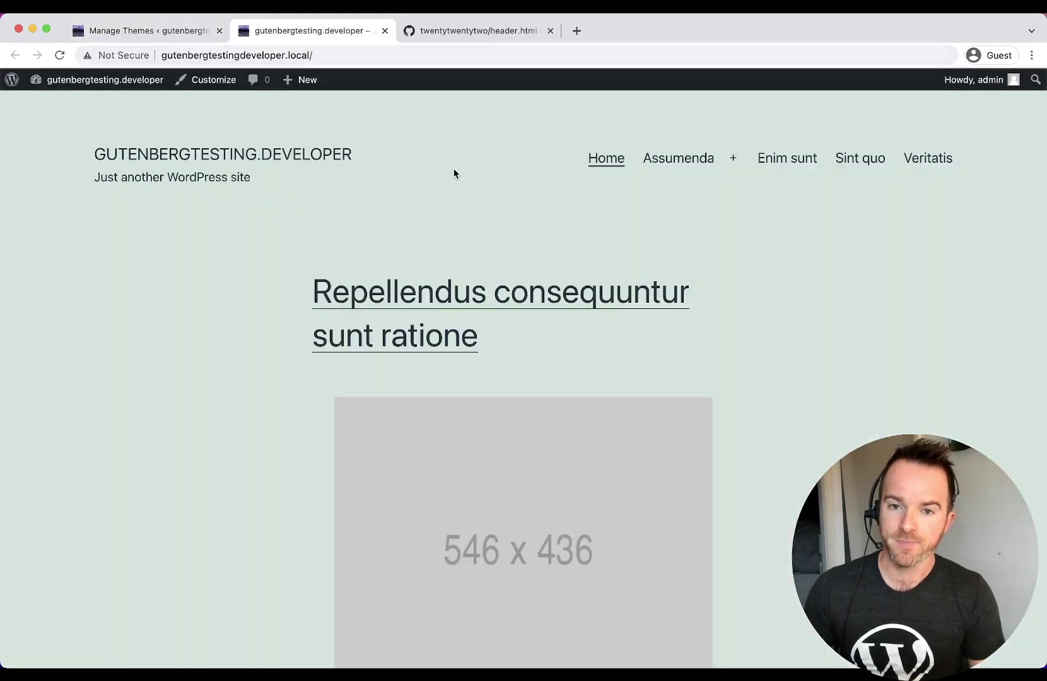
mouse_move(702, 167)
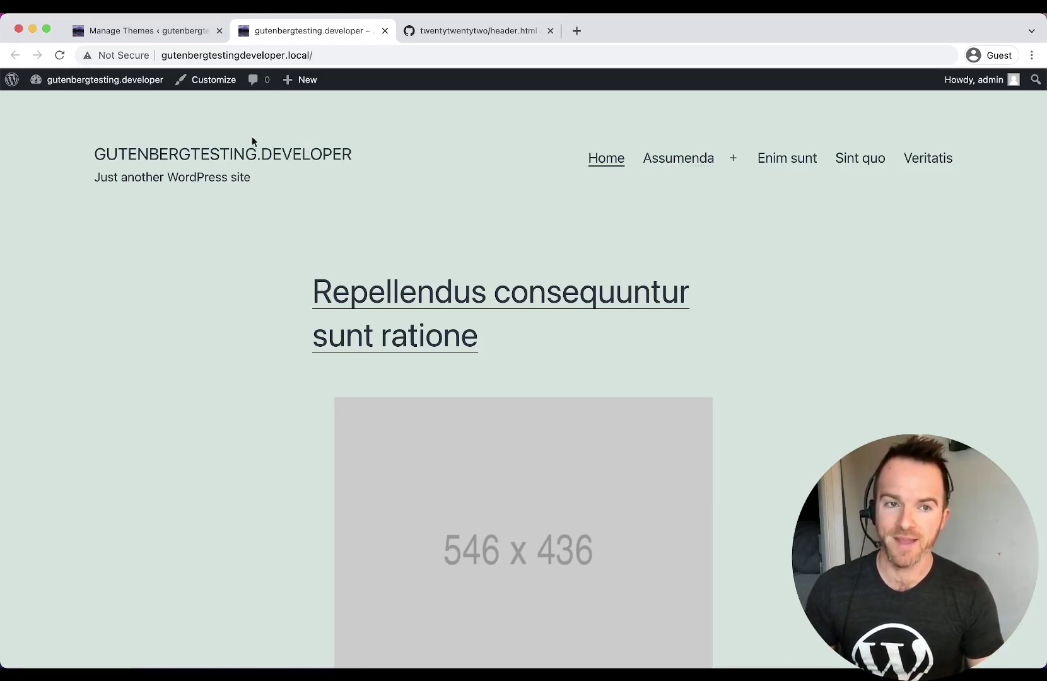
Step: Reactivate the Twenty Twenty-Two theme and open its site editor again
left_click(140, 34)
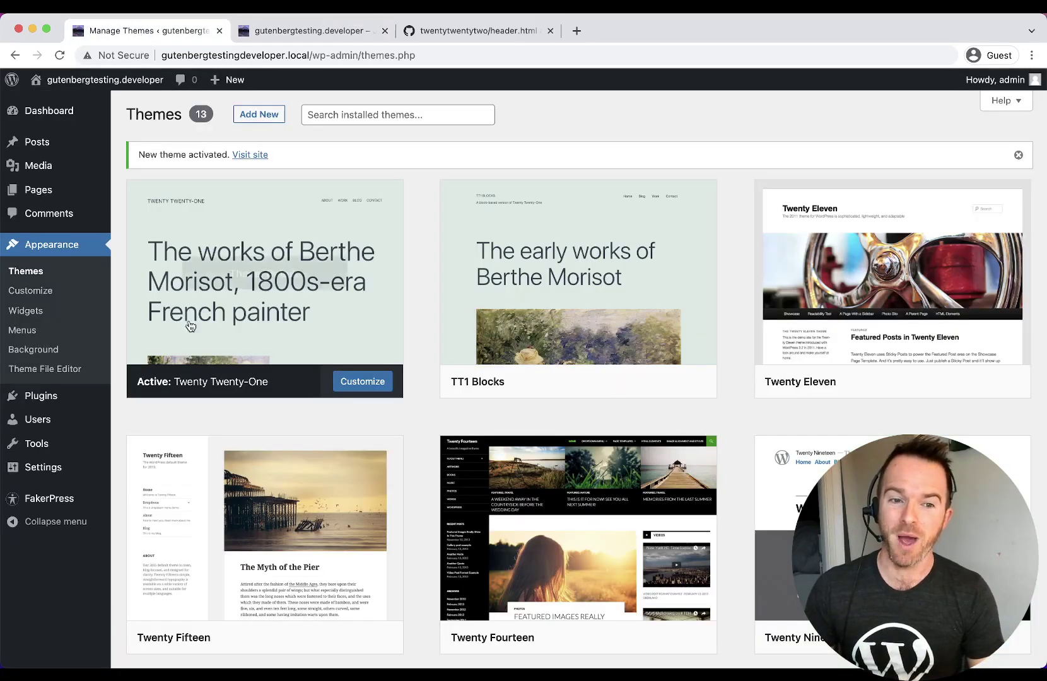
scroll(284, 410, "down", 10)
left_click(359, 570)
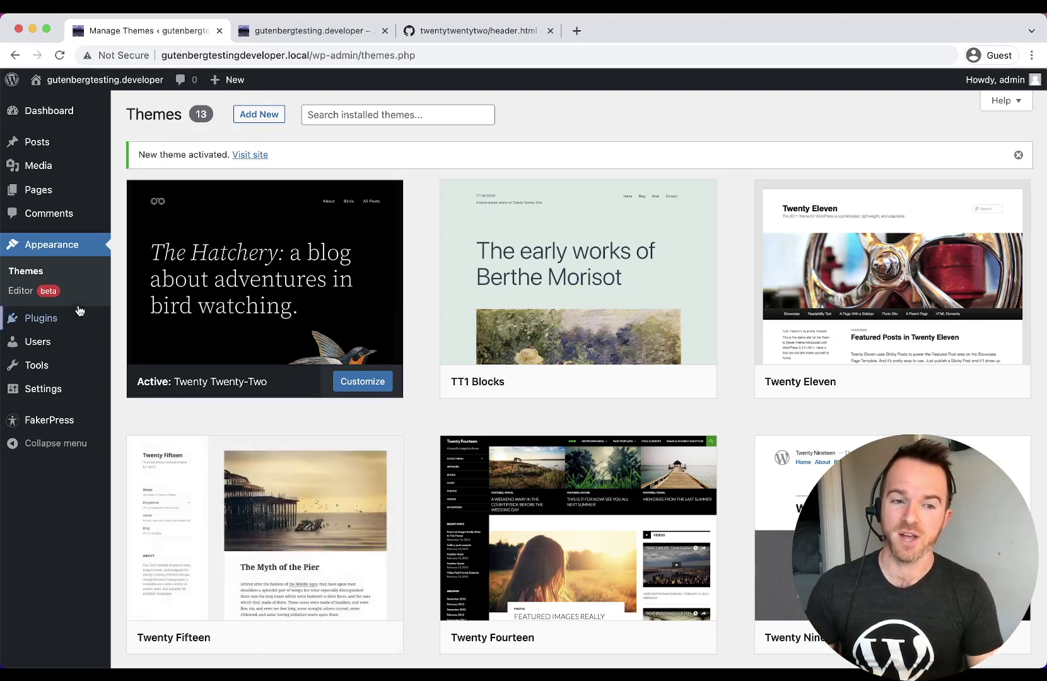
left_click(41, 292)
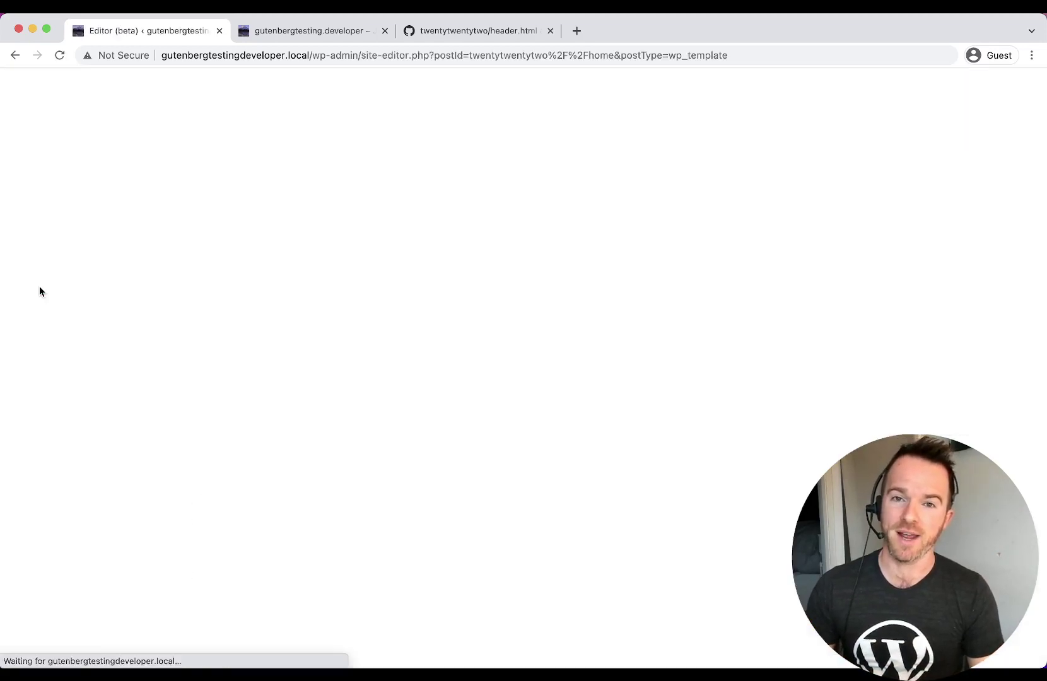